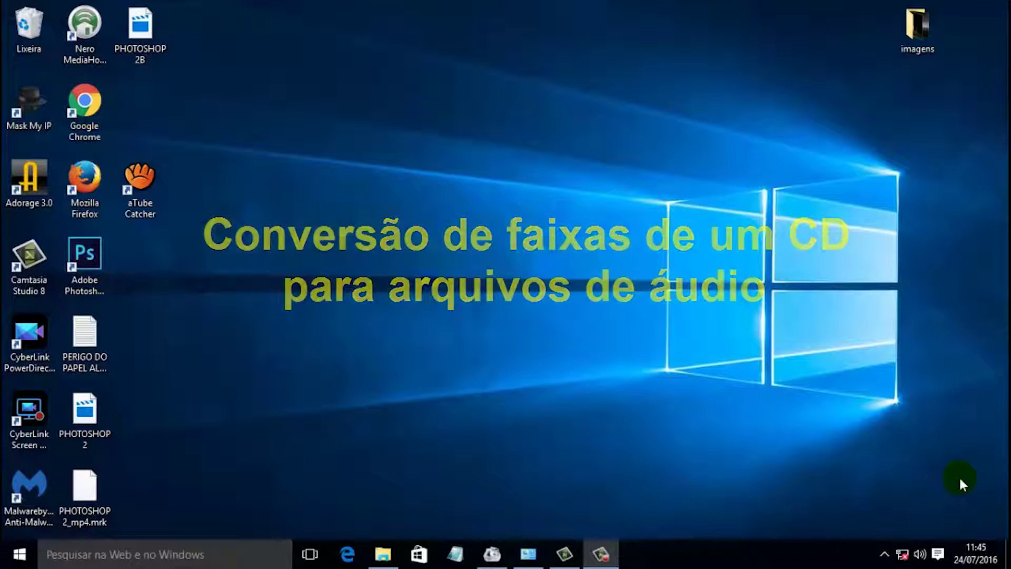
Step: Open Format Factory and bring up the CD-to-audio converter among the ROM Dispositivos\DVD\CD\ISO tools
{"action": "left_click", "coordinate": [493, 563]}
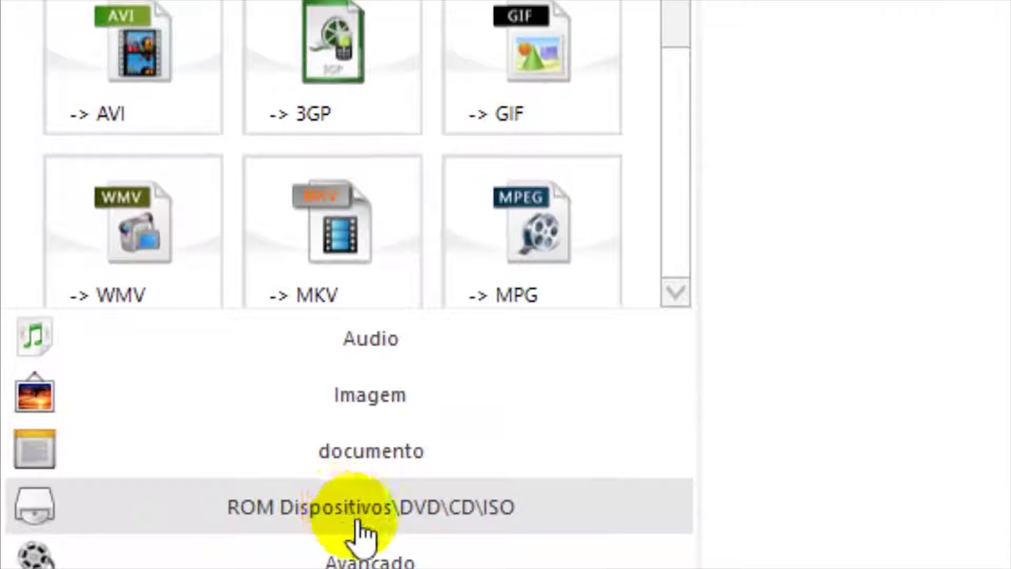
{"action": "left_click", "coordinate": [469, 525]}
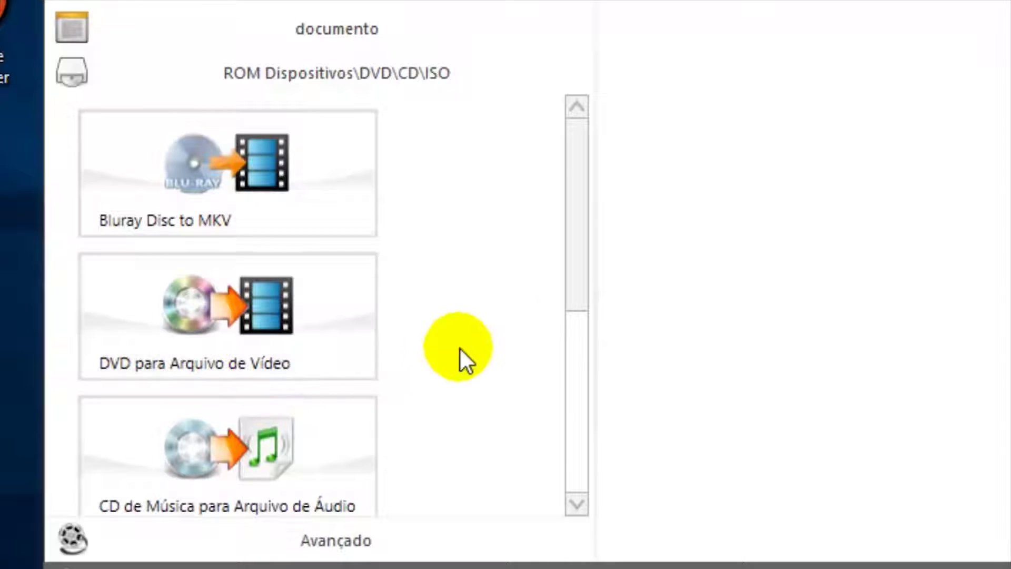
{"action": "left_click", "coordinate": [572, 318]}
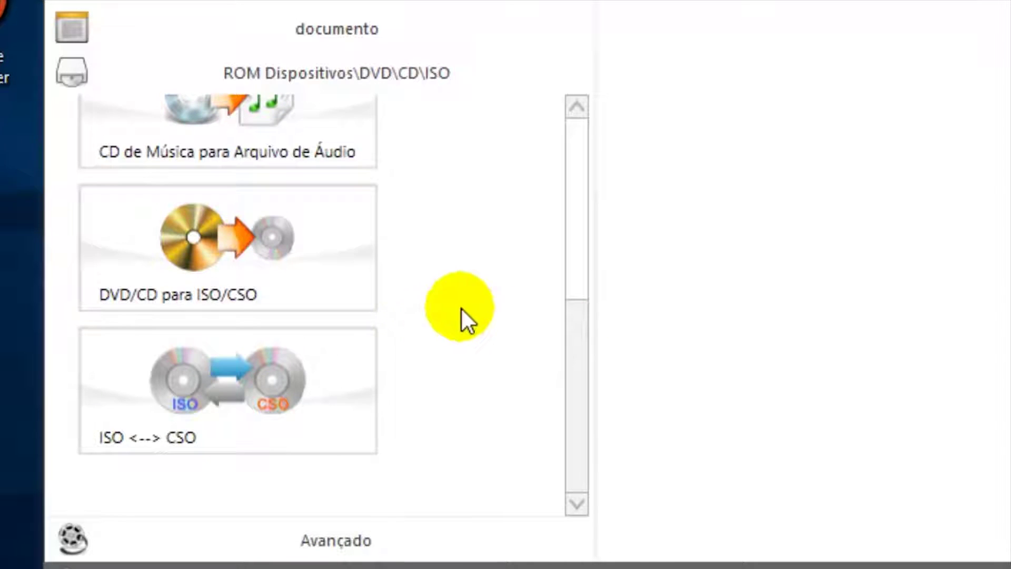
{"action": "left_click", "coordinate": [578, 216]}
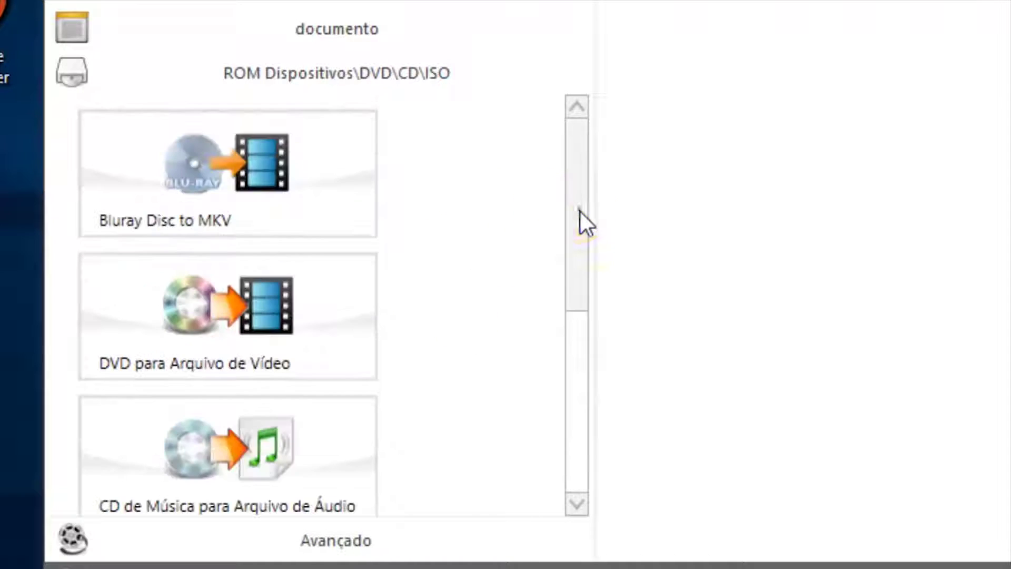
{"action": "left_click_drag", "start_coordinate": [568, 206], "coordinate": [573, 269]}
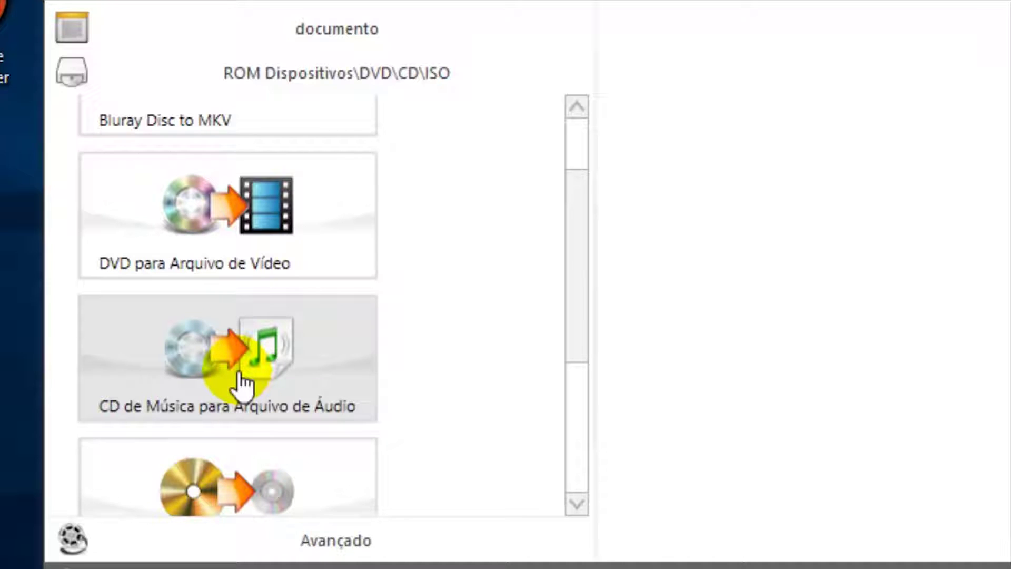
{"action": "left_click", "coordinate": [239, 375]}
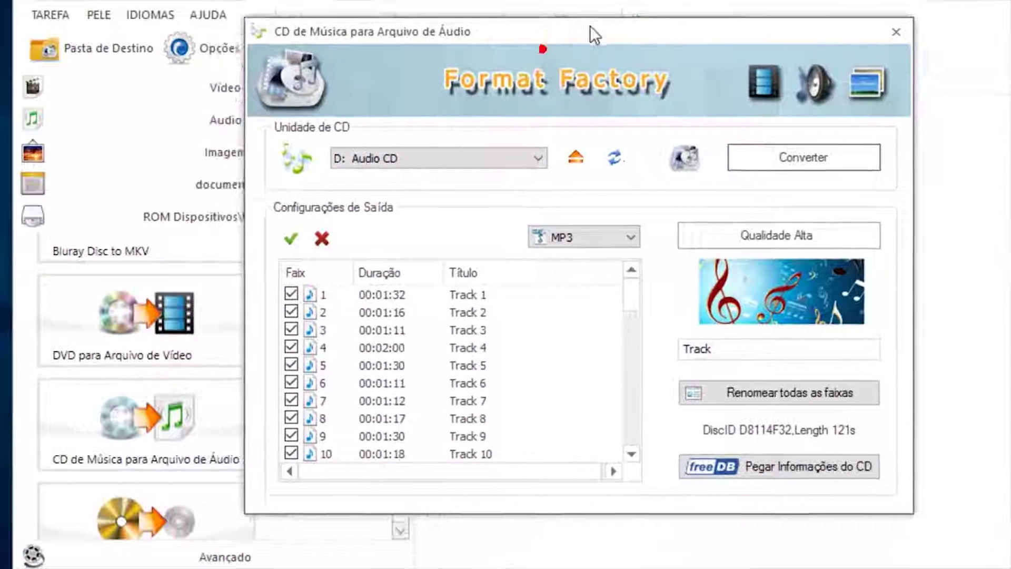
{"action": "mouse_move", "coordinate": [640, 292]}
{"action": "left_mouse_down"}
{"action": "mouse_move", "coordinate": [624, 428]}
{"action": "mouse_move", "coordinate": [636, 388]}
{"action": "mouse_move", "coordinate": [617, 282]}
{"action": "left_mouse_up"}
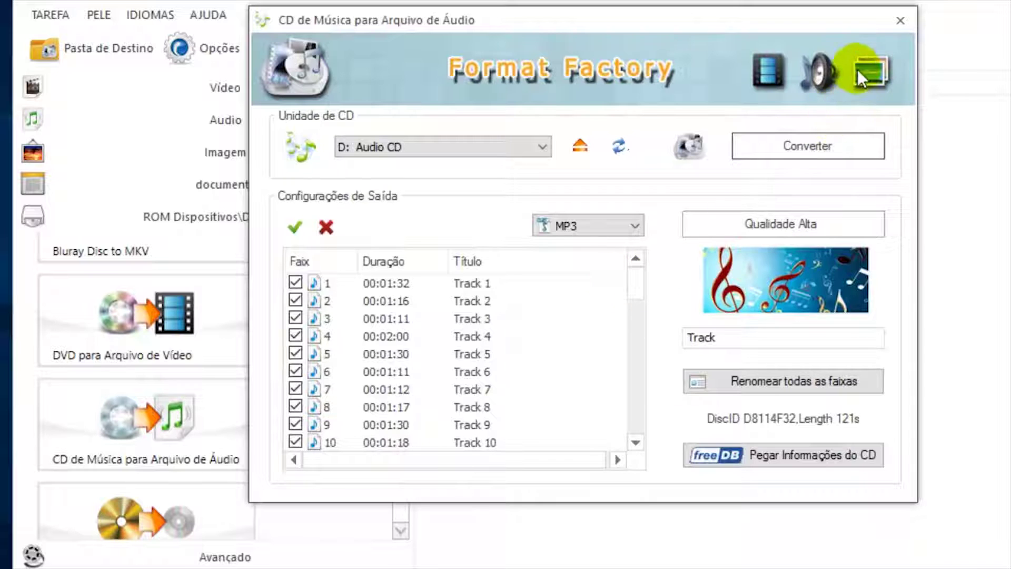
{"action": "left_click", "coordinate": [899, 20]}
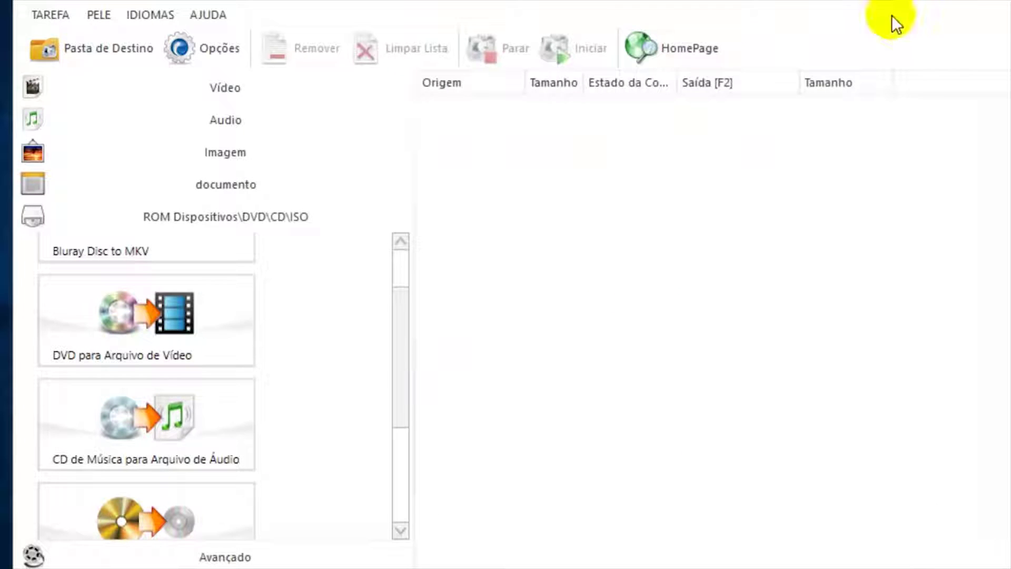
Step: Examine the current destination folder for converted files and the contents of the Área de Trabalho folder
{"action": "left_click", "coordinate": [109, 48]}
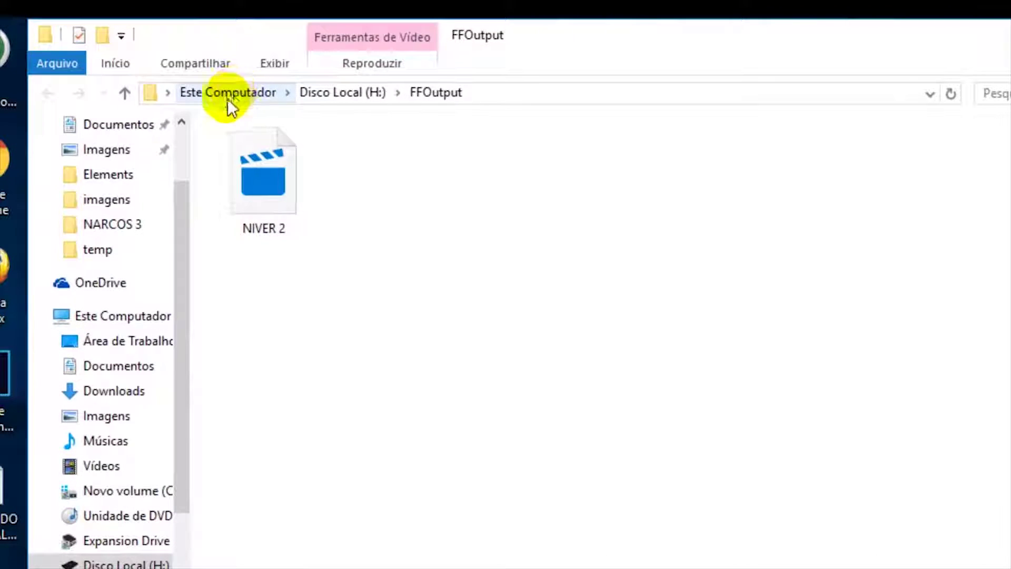
{"action": "left_click_drag", "start_coordinate": [178, 194], "coordinate": [189, 122]}
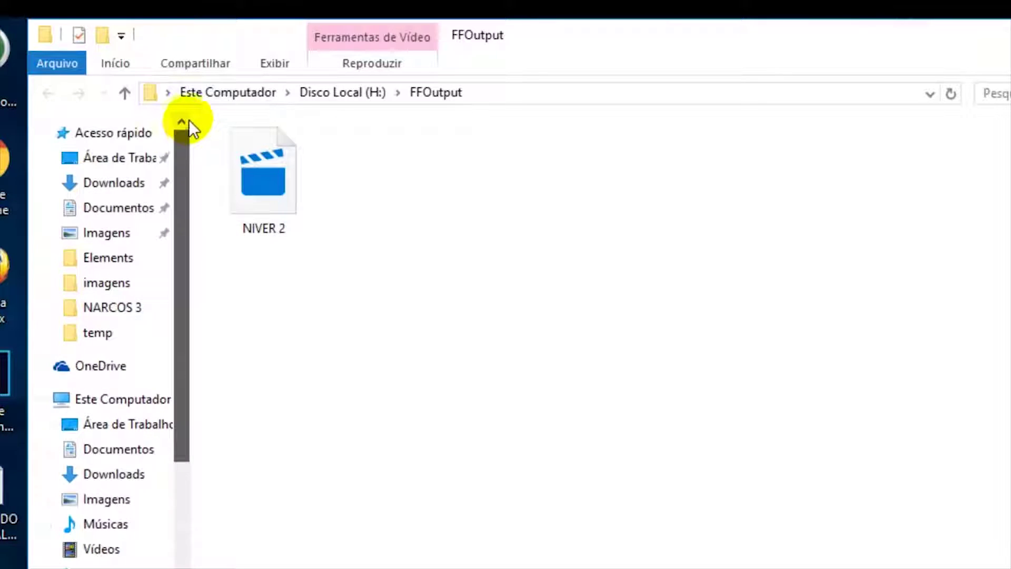
{"action": "left_click", "coordinate": [131, 161]}
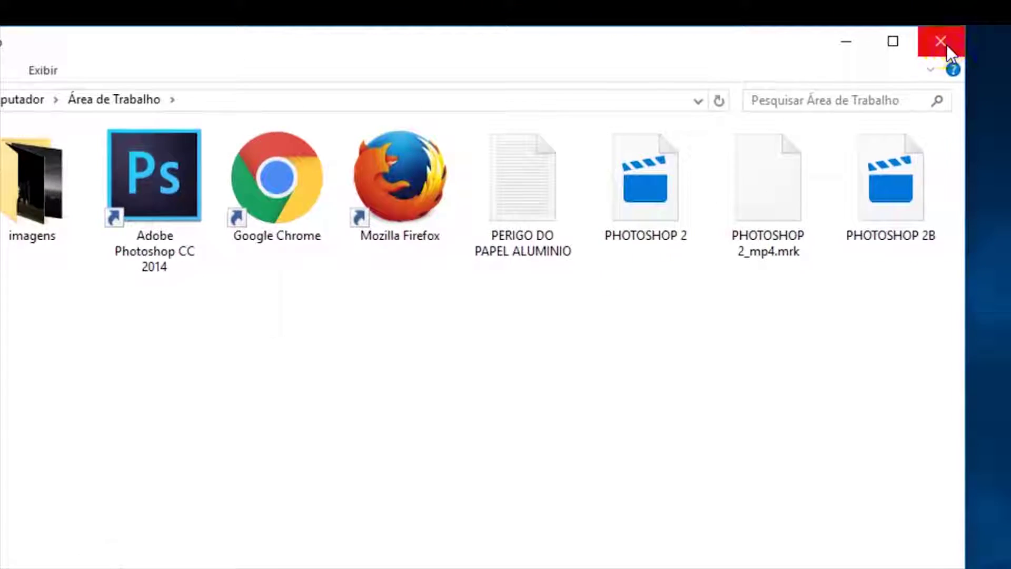
{"action": "left_click", "coordinate": [968, 17]}
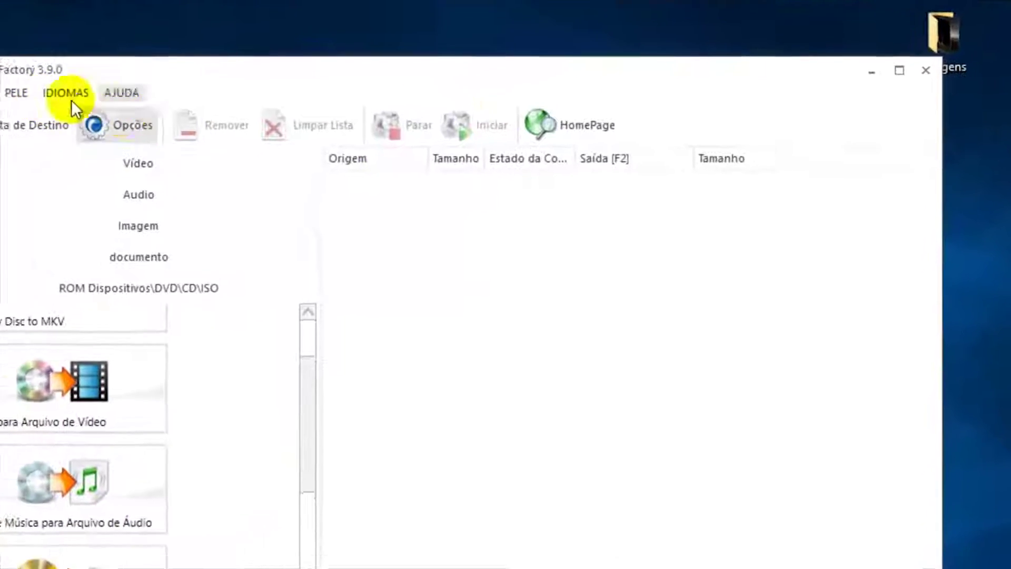
{"action": "left_click", "coordinate": [17, 125]}
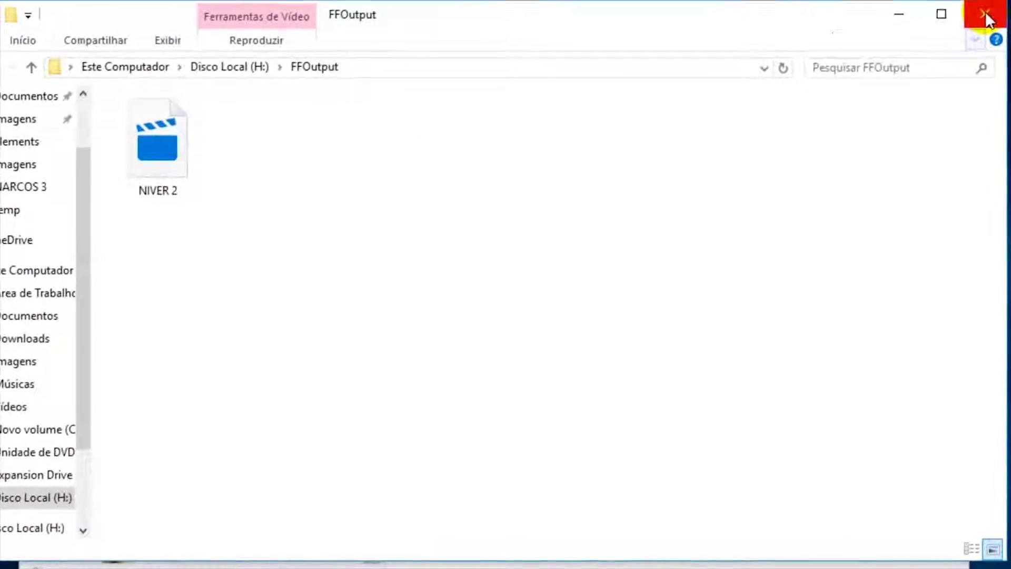
{"action": "left_click", "coordinate": [985, 15]}
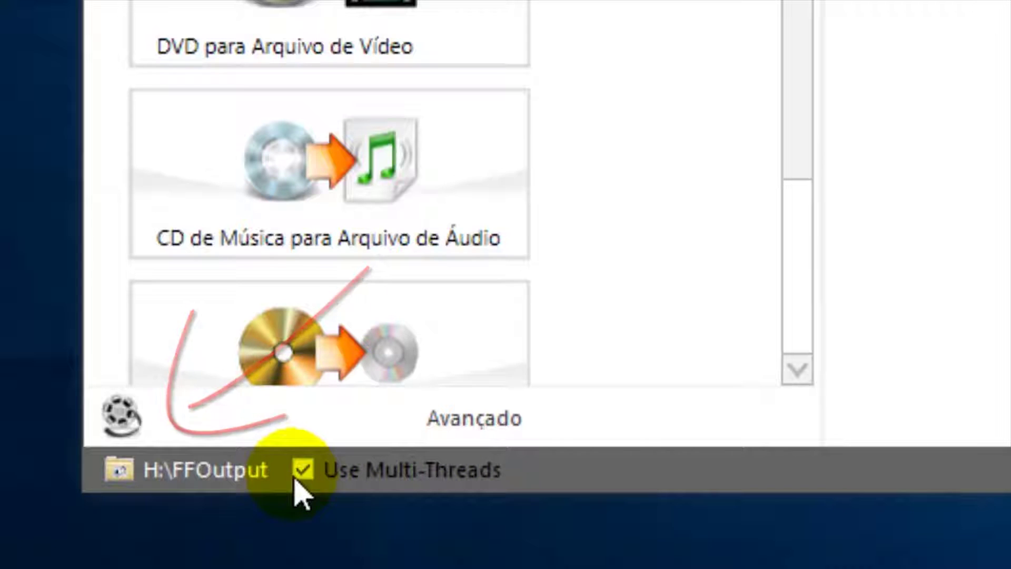
Step: Set the destination folder for converted files to Área de Trabalho and open that folder to check it
{"action": "left_click", "coordinate": [120, 472]}
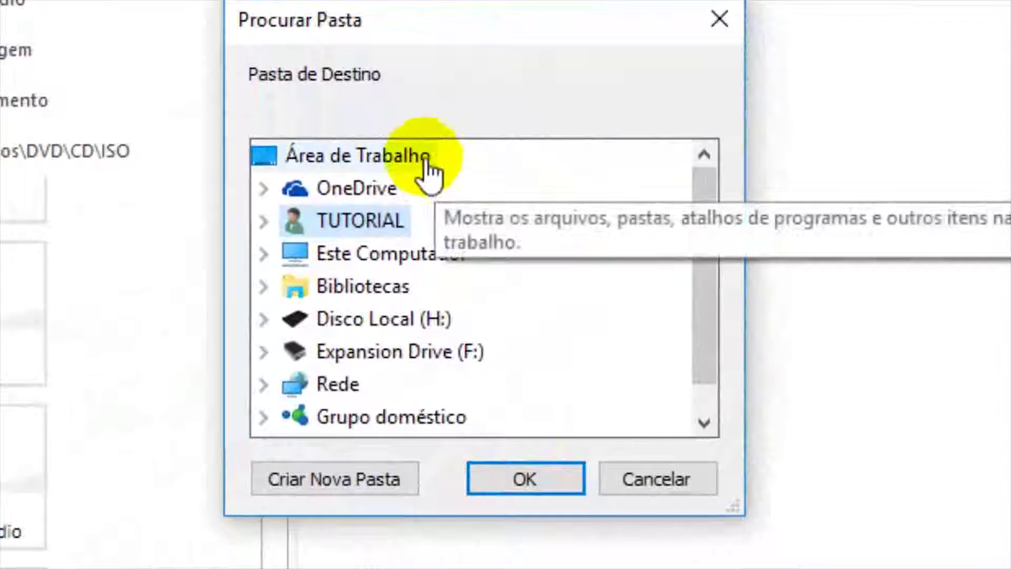
{"action": "left_click", "coordinate": [427, 163]}
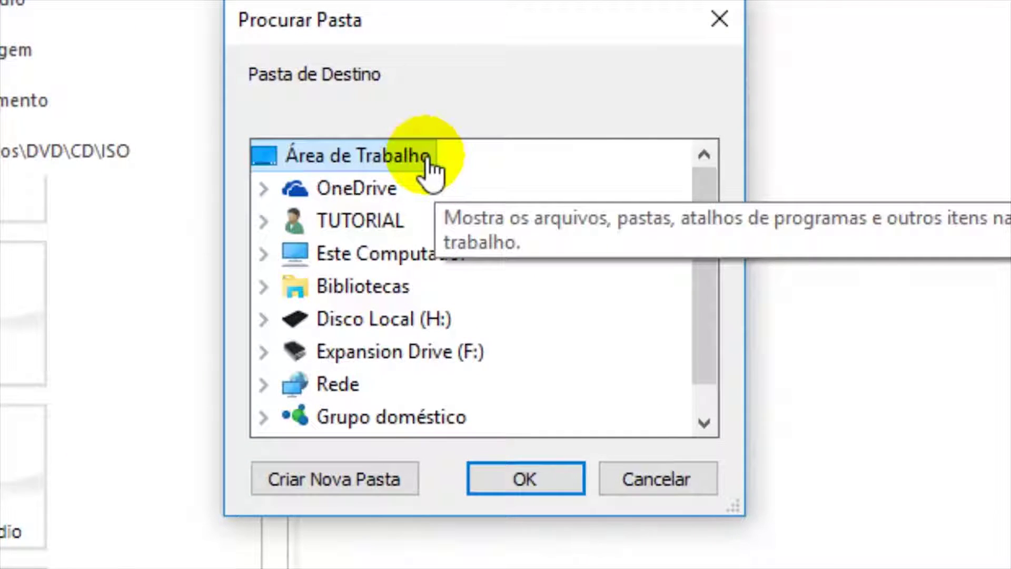
{"action": "left_click", "coordinate": [524, 479]}
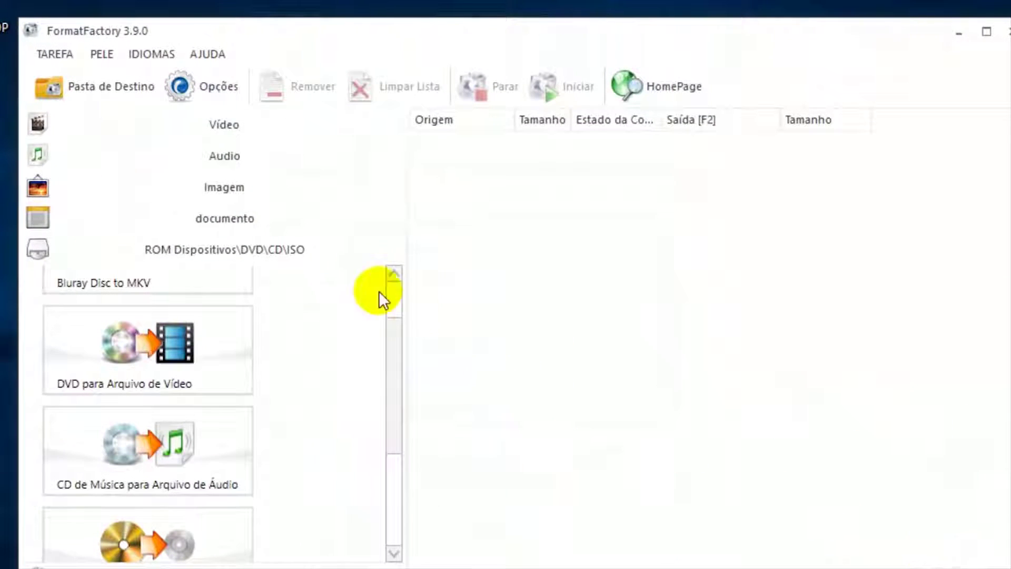
{"action": "left_click", "coordinate": [116, 86]}
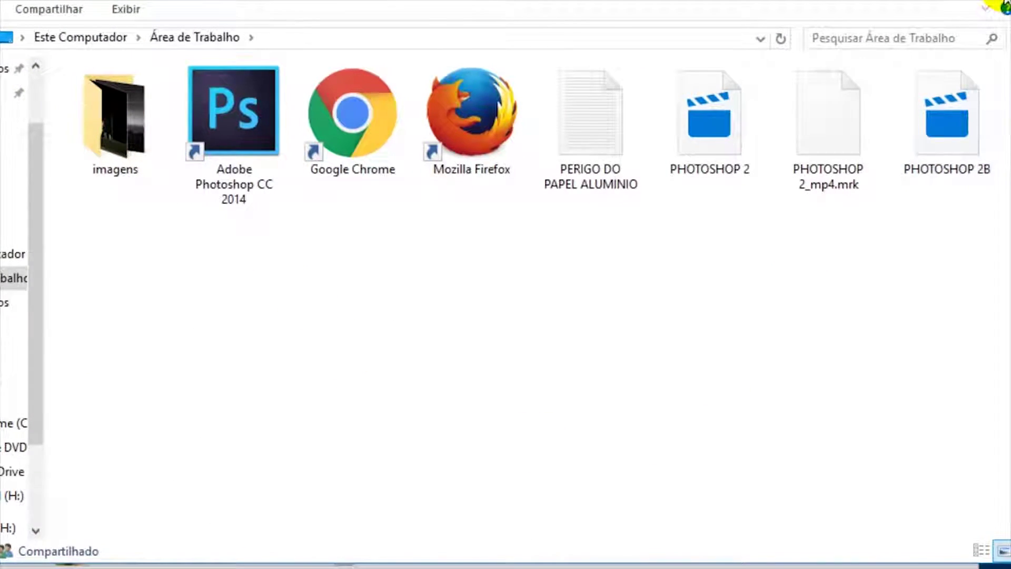
{"action": "left_click", "coordinate": [1005, 6]}
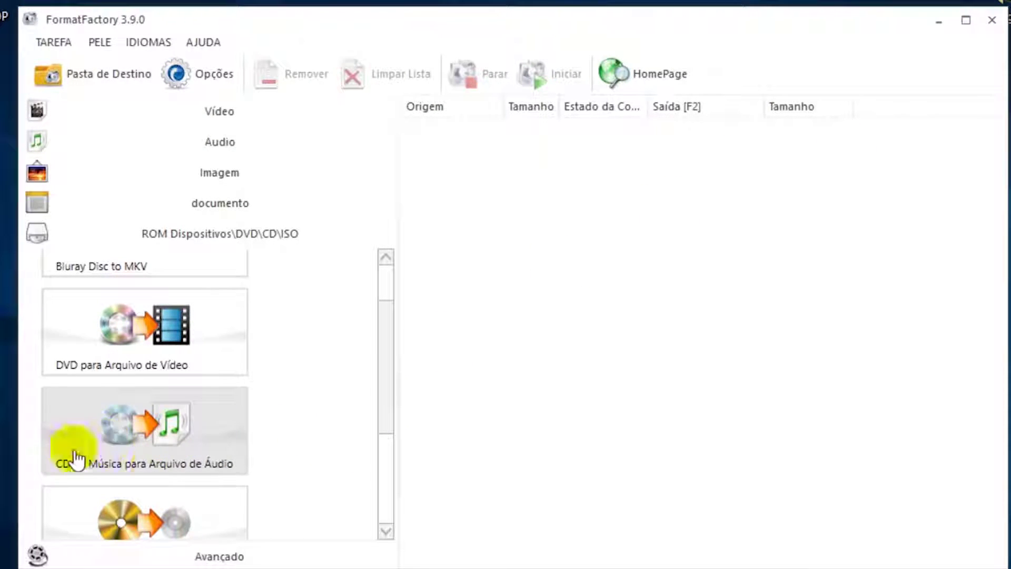
Step: Open the CD de Música para Arquivo de Áudio conversion and keep MP3 as the output format
{"action": "left_click", "coordinate": [171, 447]}
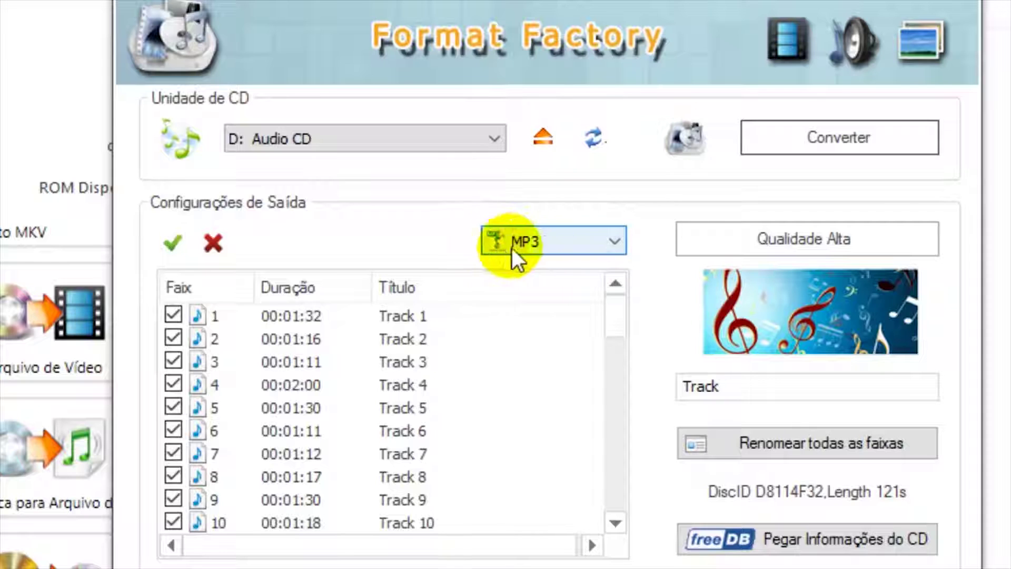
{"action": "left_click", "coordinate": [617, 242]}
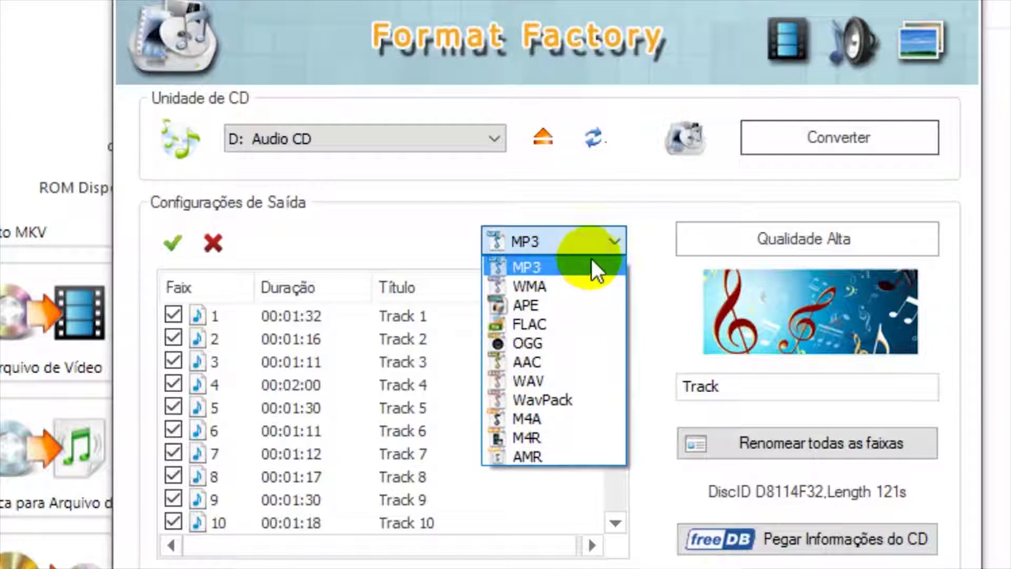
{"action": "left_click", "coordinate": [617, 236]}
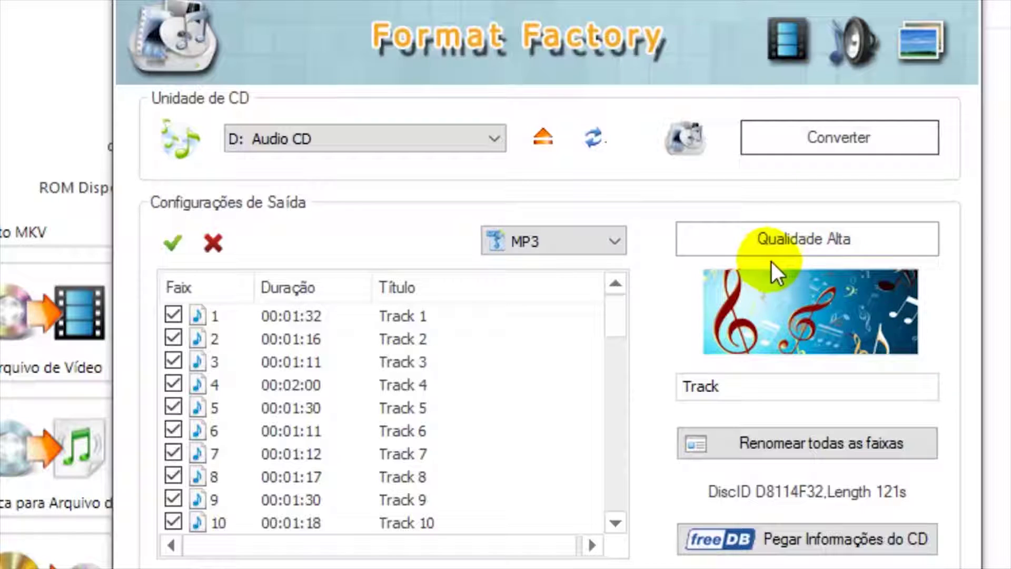
Step: Configure the MP3 audio output with the Qualidade Alta profile
{"action": "left_click", "coordinate": [803, 245]}
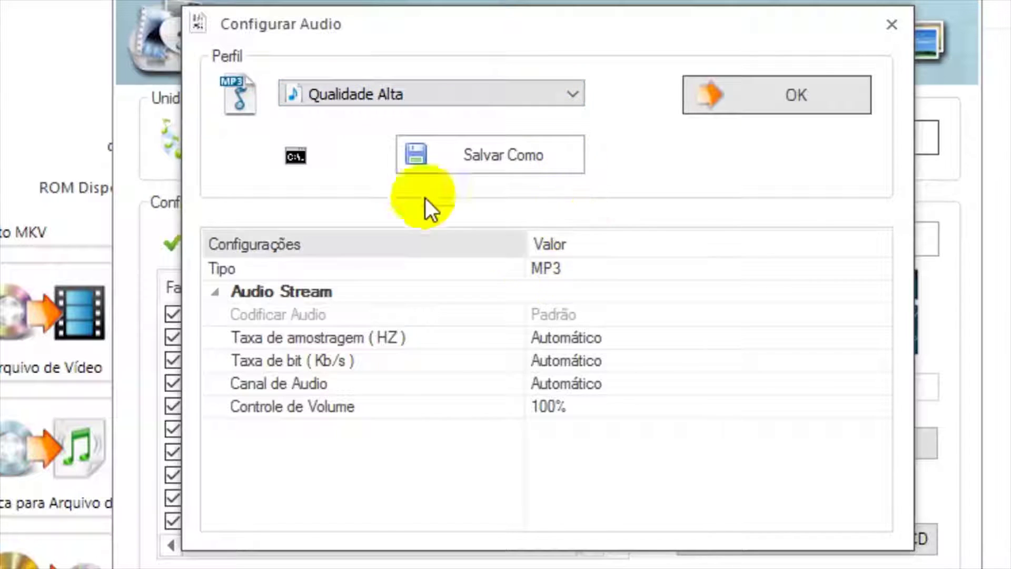
{"action": "left_click", "coordinate": [570, 95]}
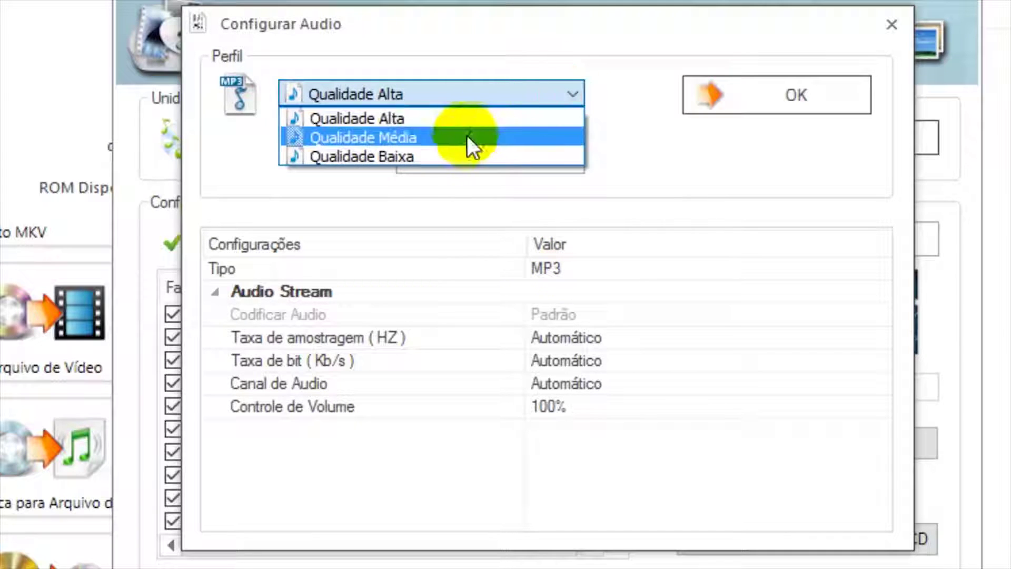
{"action": "left_click", "coordinate": [427, 111]}
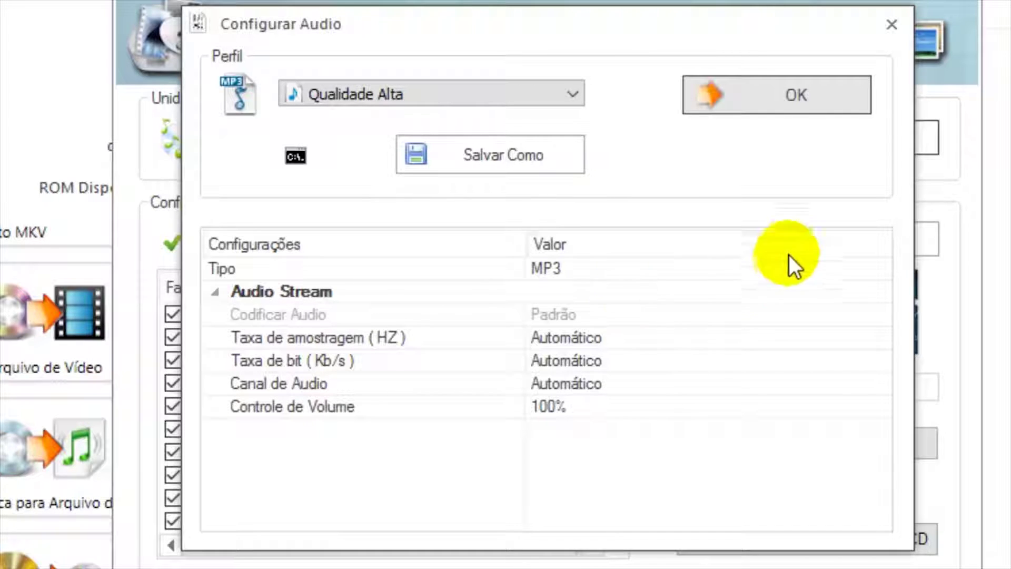
{"action": "left_click", "coordinate": [800, 105]}
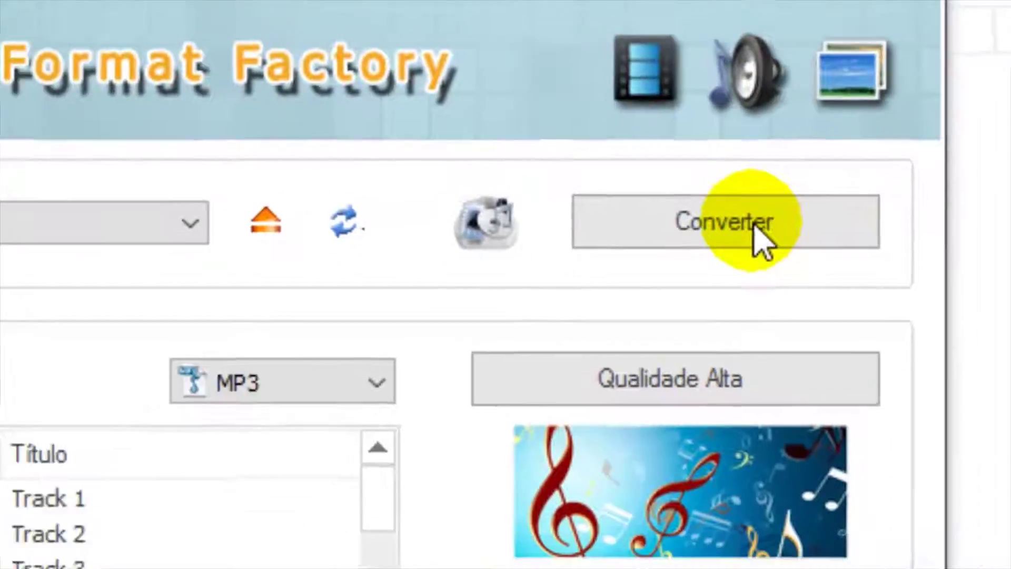
Step: Queue all the checked CD tracks, widen the output path column, and start the conversion
{"action": "left_click", "coordinate": [759, 237]}
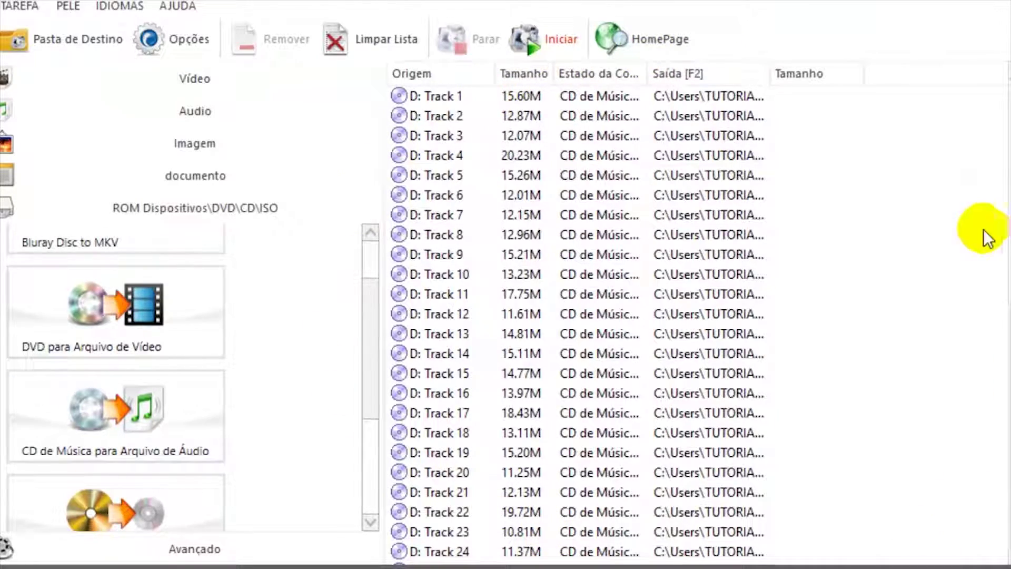
{"action": "left_click_drag", "start_coordinate": [774, 77], "coordinate": [937, 62]}
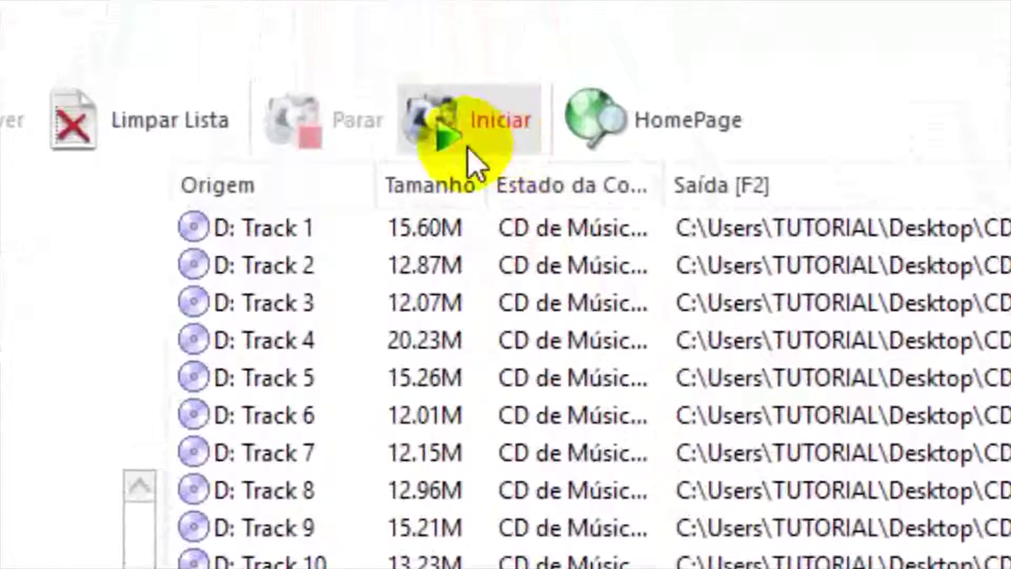
{"action": "left_click", "coordinate": [474, 129]}
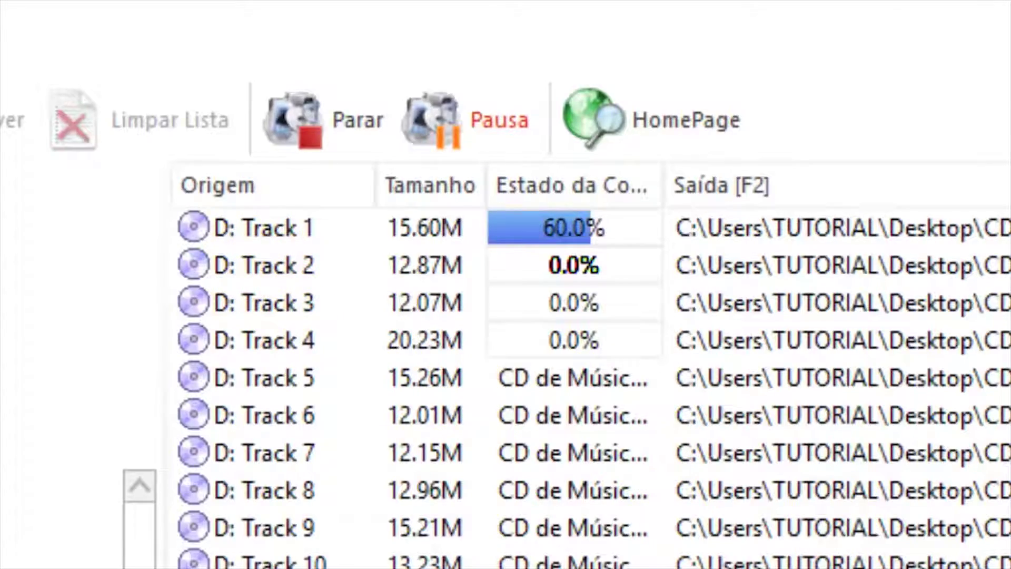
{"action": "left_click_drag", "start_coordinate": [1001, 234], "coordinate": [998, 566]}
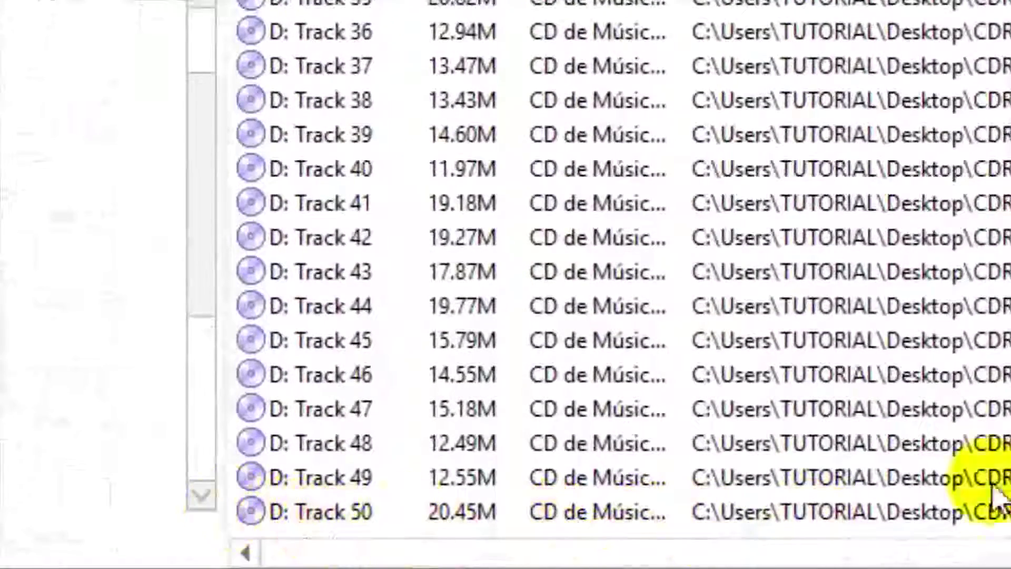
{"action": "left_click_drag", "start_coordinate": [995, 458], "coordinate": [997, 91]}
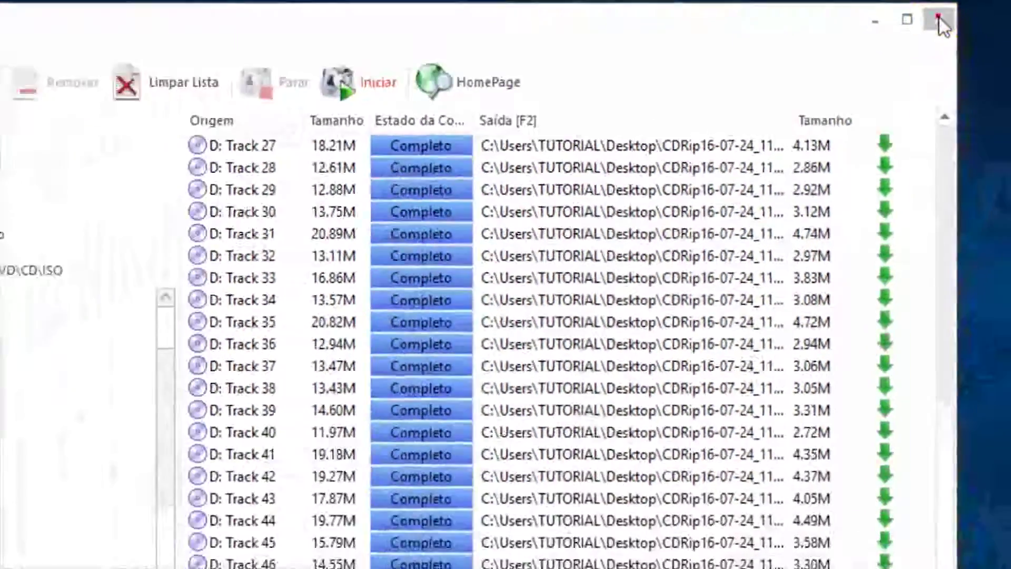
Step: Close Format Factory and move the folder of converted tracks to an empty area of the desktop
{"action": "left_click", "coordinate": [939, 17]}
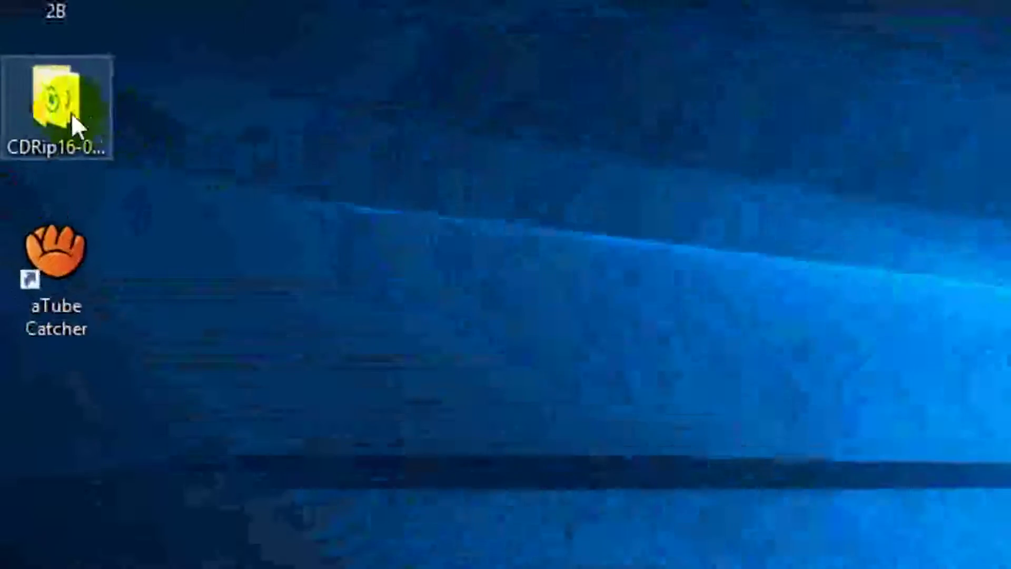
{"action": "left_click_drag", "start_coordinate": [71, 113], "coordinate": [748, 200]}
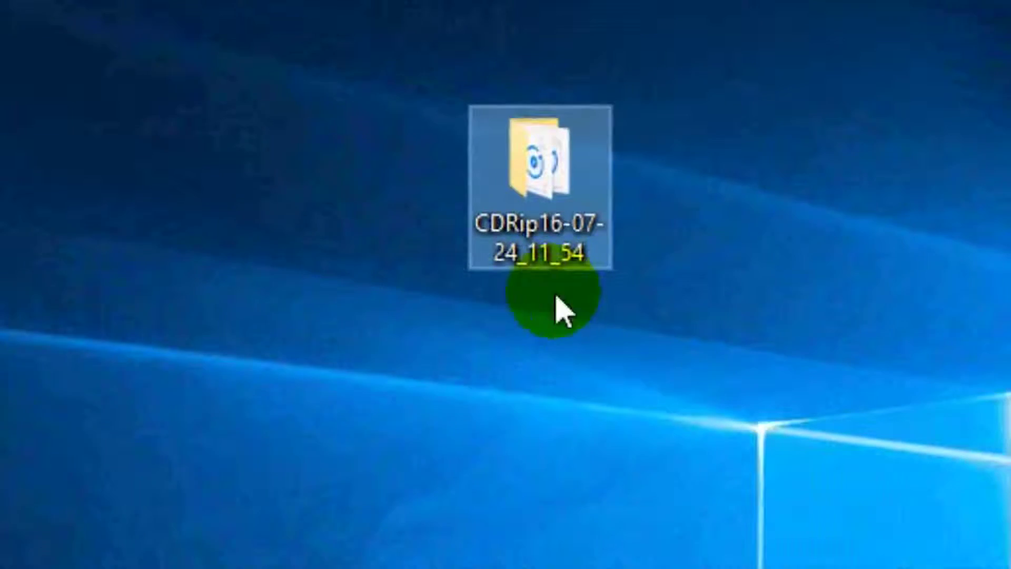
{"action": "mouse_move", "coordinate": [485, 259]}
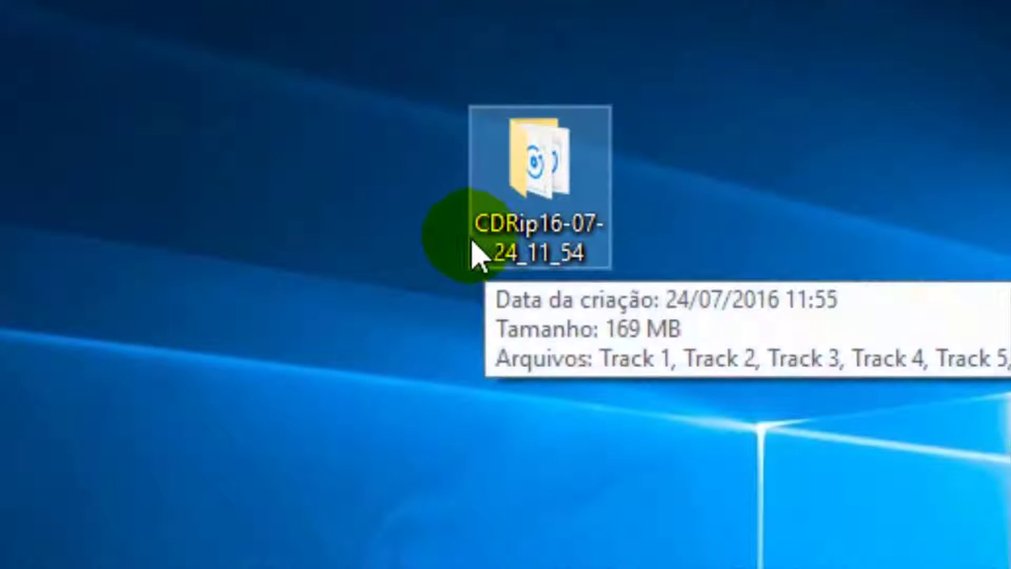